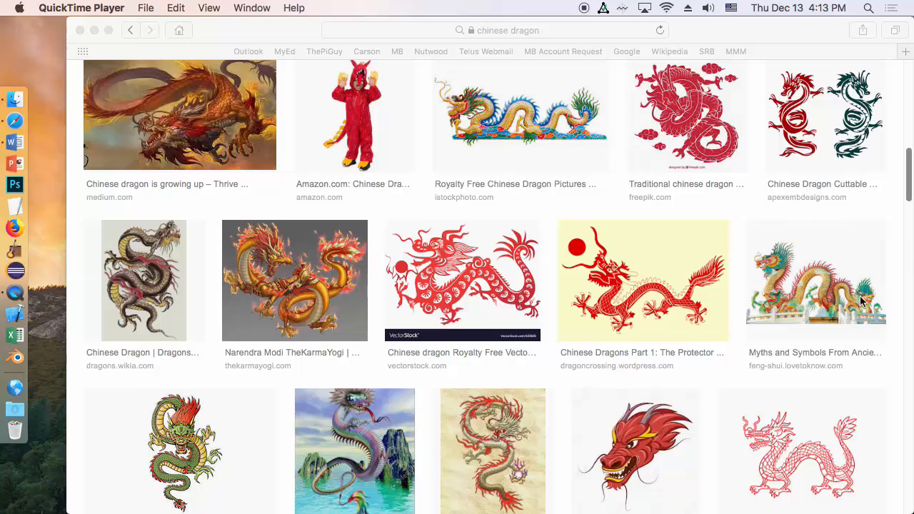
# Step: Open the preview of the Chinese dragon picture from feng-shui.lovetoknow.com and copy the image
pyautogui.click(791, 272)
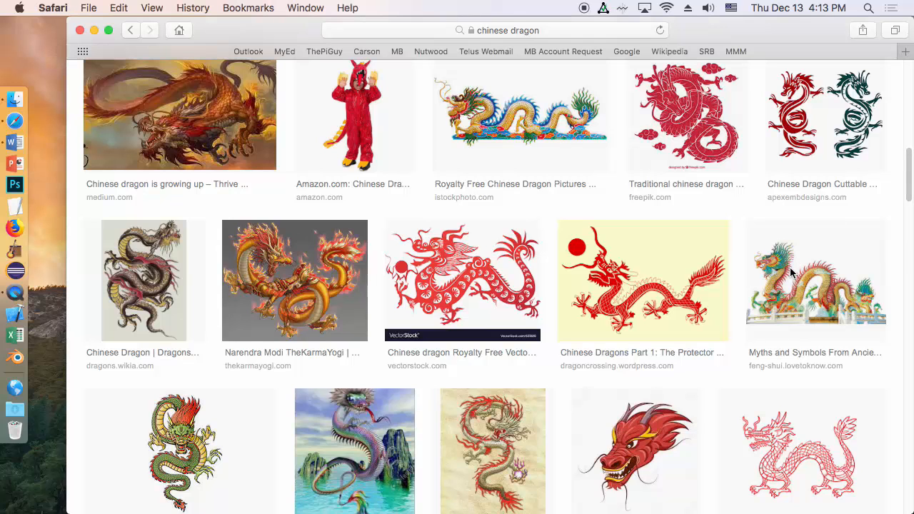
pyautogui.click(810, 283)
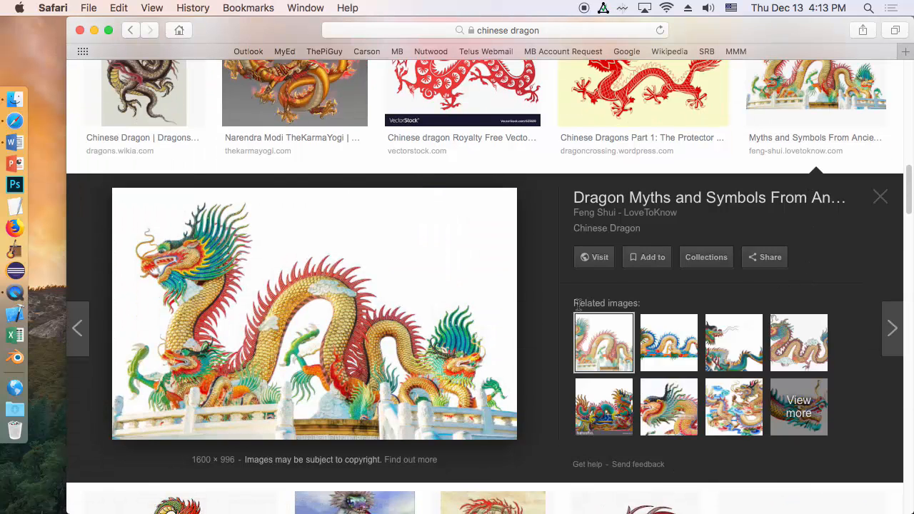
pyautogui.rightClick(351, 295)
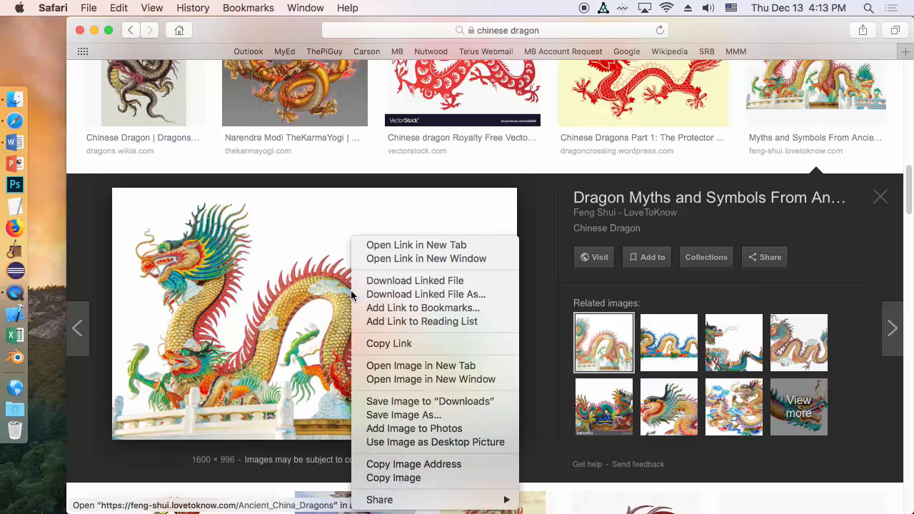
pyautogui.click(418, 483)
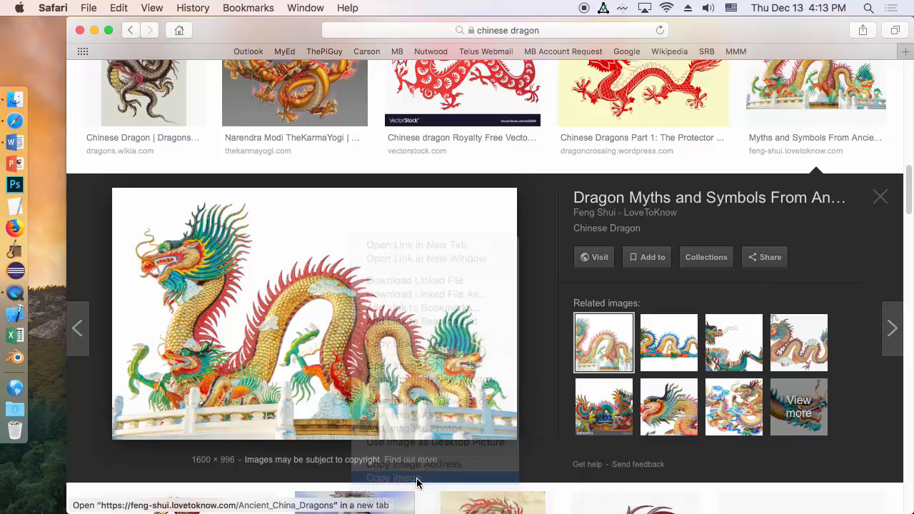
# Step: Switch to Word and paste the copied dragon picture before "long flight to Beijing" in the first paragraph
pyautogui.click(16, 143)
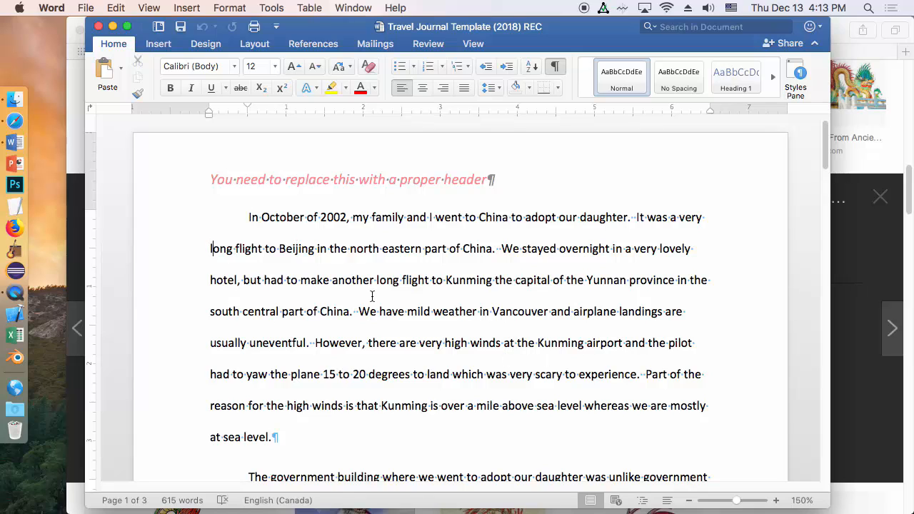
pyautogui.click(207, 248)
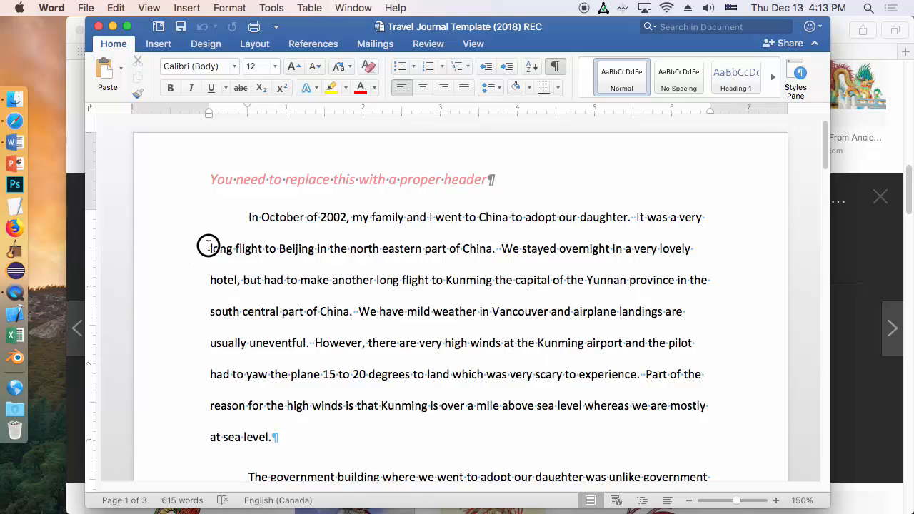
pyautogui.click(114, 8)
pyautogui.click(136, 92)
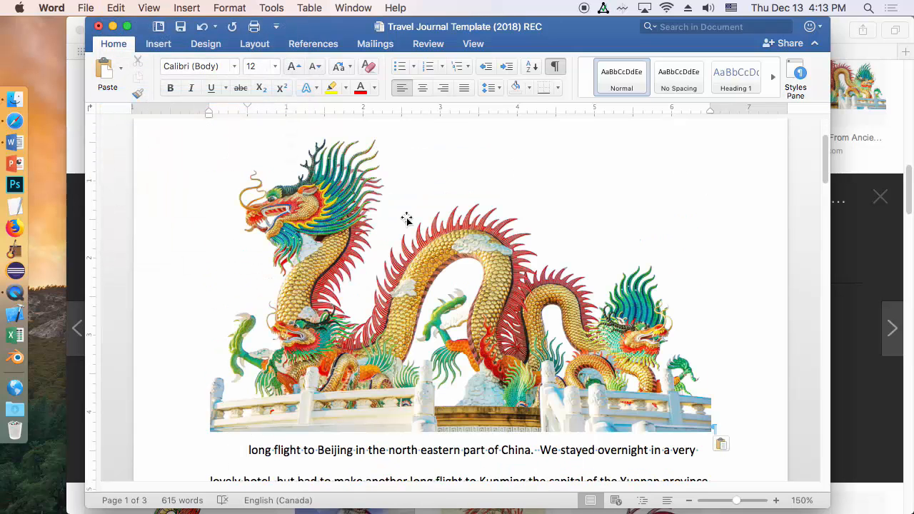
# Step: Shrink the pasted dragon picture proportionally to about 3.83" wide by 2.38" high
pyautogui.click(407, 219)
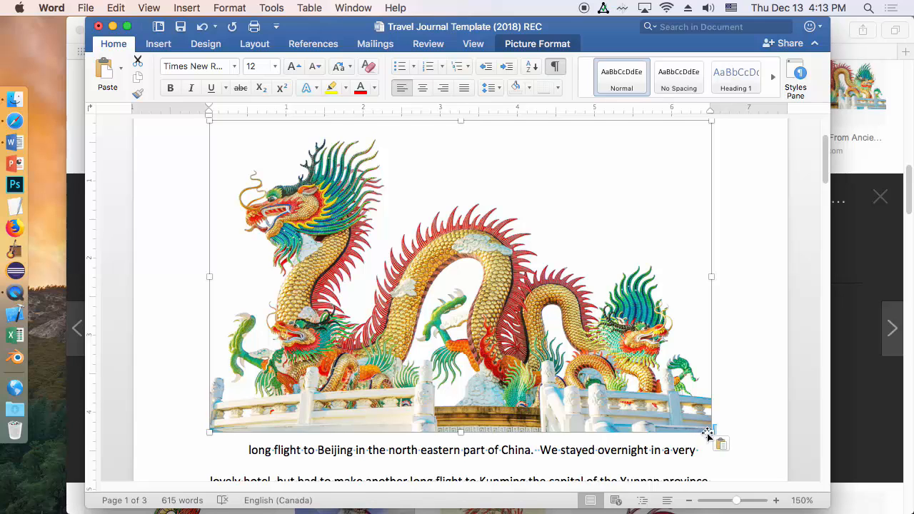
pyautogui.moveTo(712, 430); pyautogui.dragTo(374, 303)
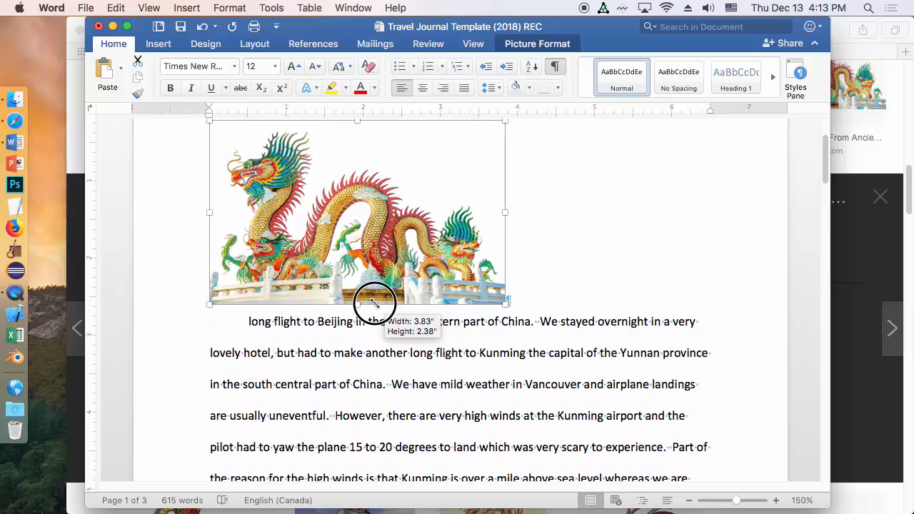
pyautogui.moveTo(375, 303); pyautogui.dragTo(375, 304)
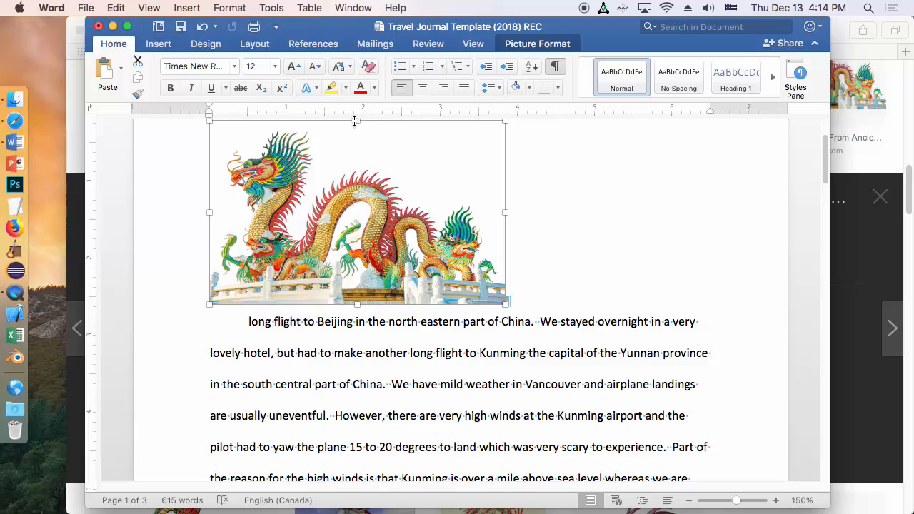
# Step: Distort the dragon picture by narrowing it, stretching it across the full text width and reducing its height
pyautogui.moveTo(505, 213); pyautogui.dragTo(372, 213)
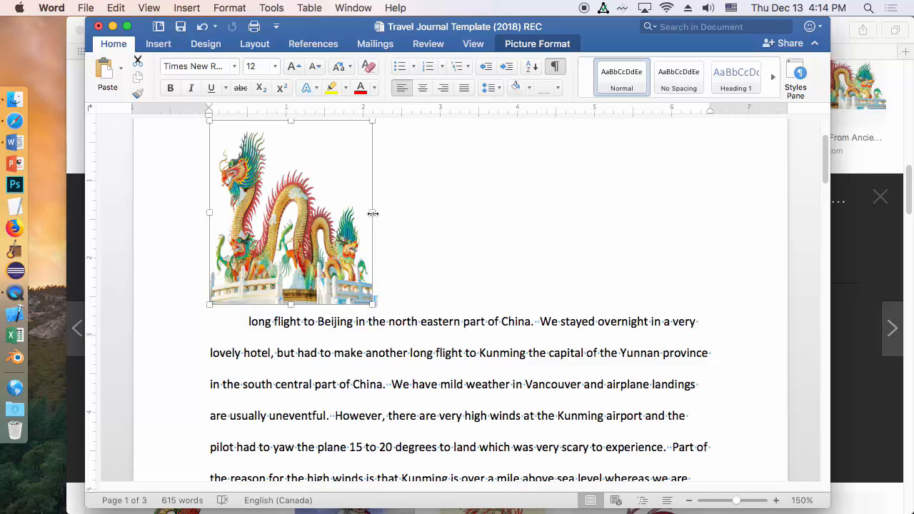
pyautogui.moveTo(372, 213); pyautogui.dragTo(712, 237)
pyautogui.moveTo(460, 121); pyautogui.dragTo(458, 191)
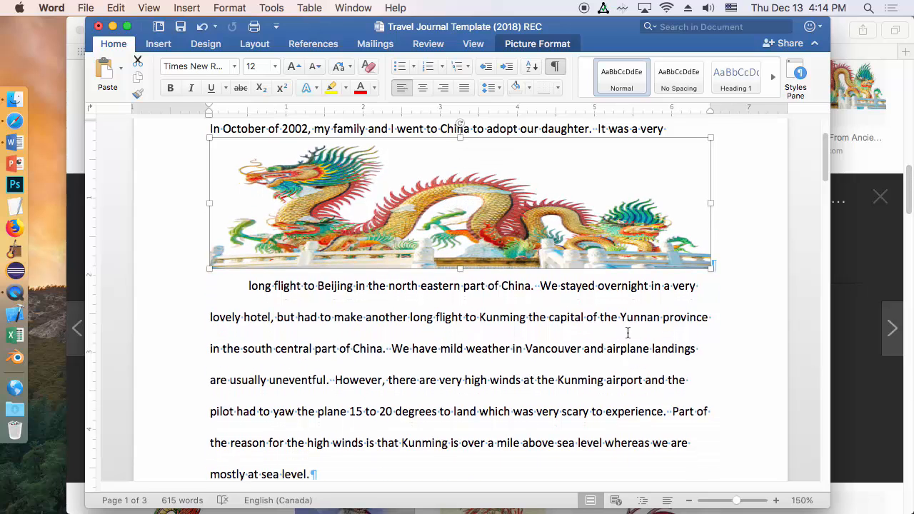
# Step: Undo the three disproportionate width and height changes to the dragon picture
pyautogui.press('super+z')
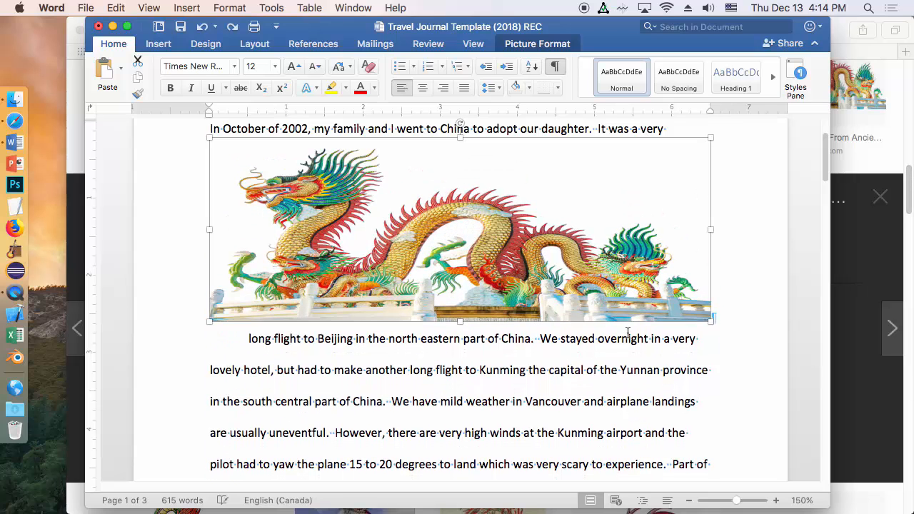
pyautogui.press('super+z')
pyautogui.press('super+z')
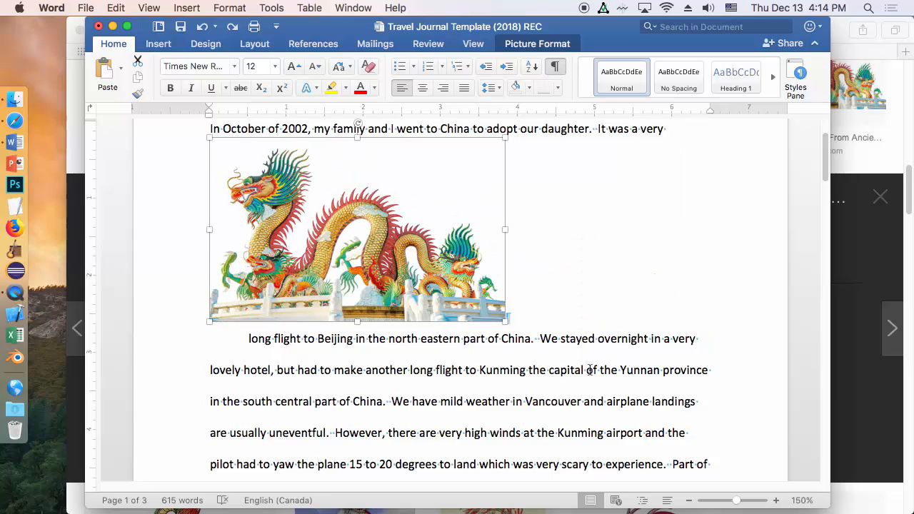
# Step: Scale the dragon picture down proportionally once more, and undo all of its resizing and its insertion
pyautogui.moveTo(504, 320); pyautogui.dragTo(410, 278)
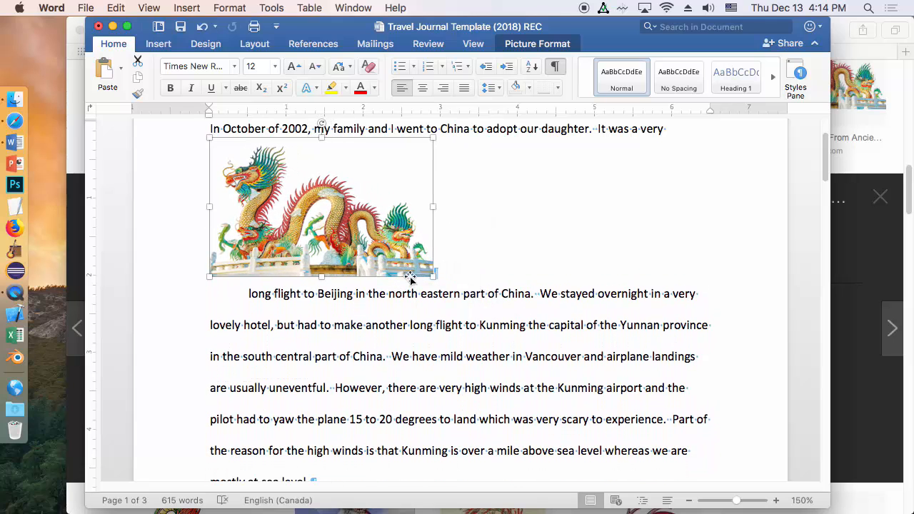
pyautogui.press('super+z')
pyautogui.press('super+z')
pyautogui.press('super+z')
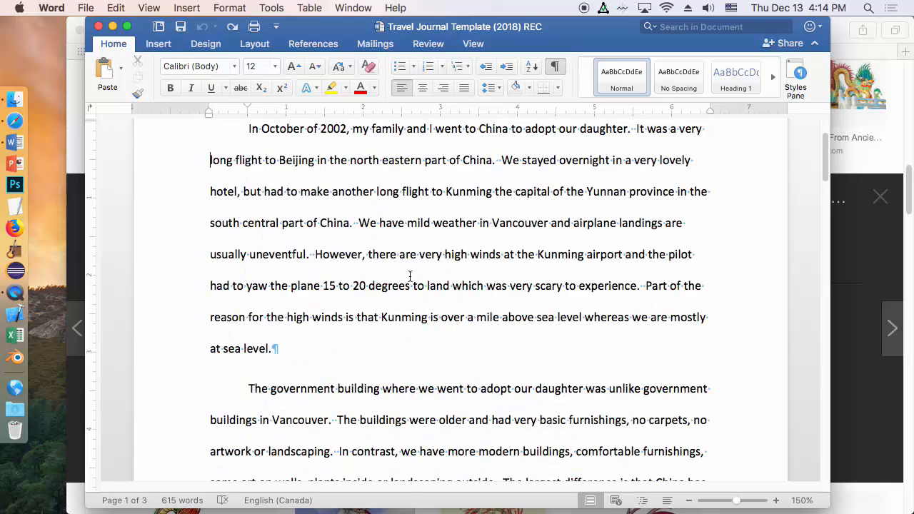
pyautogui.moveTo(829, 146); pyautogui.dragTo(826, 127)
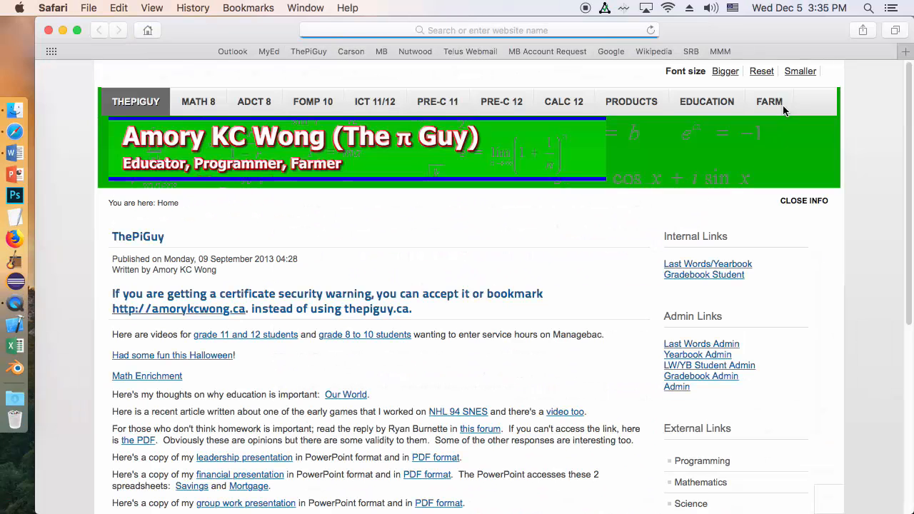
# Step: Search the web for "china map" and show the image results
pyautogui.click(565, 30)
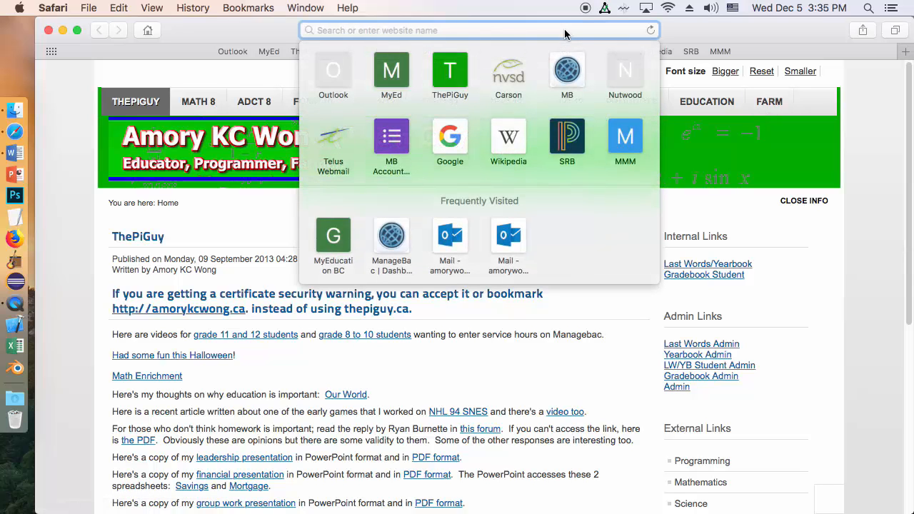
pyautogui.write('china')
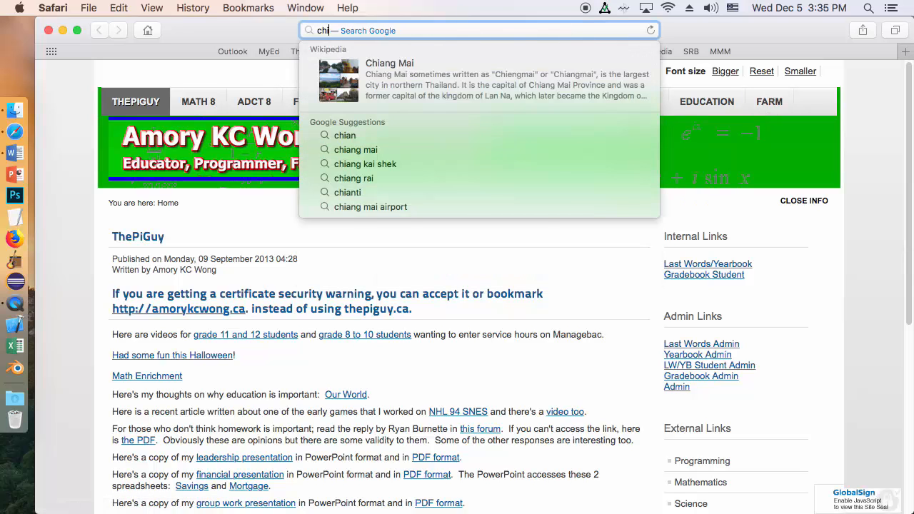
pyautogui.write(' map')
pyautogui.press('Return')
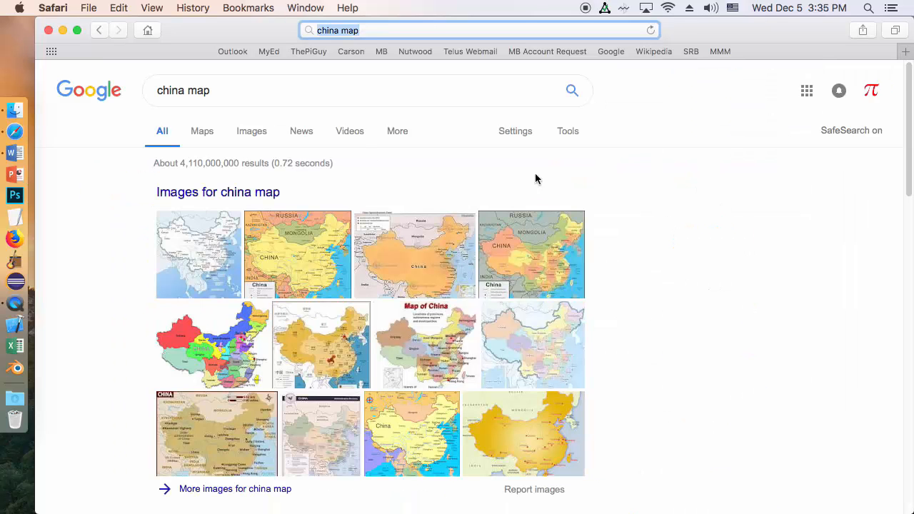
pyautogui.click(260, 135)
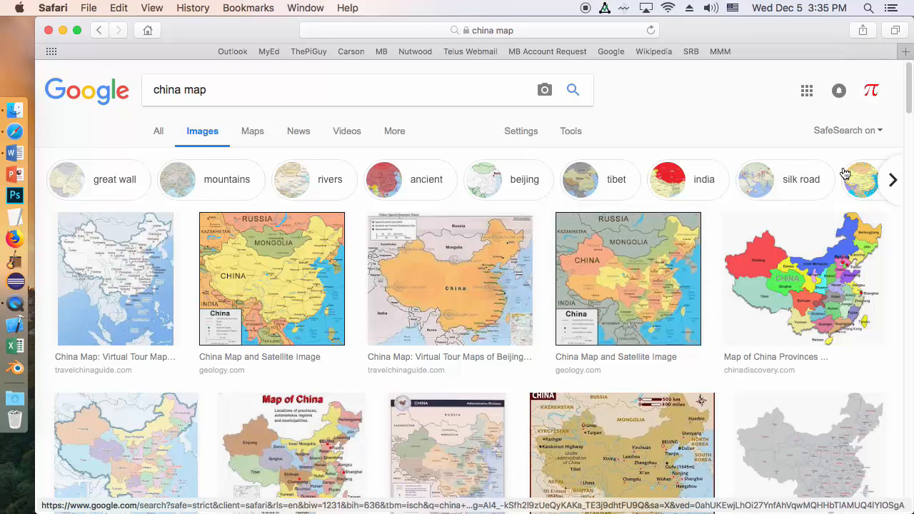
# Step: Open the preview of Geology.com's coloured China provinces map with grey neighbouring countries and copy the image
pyautogui.moveTo(912, 107)
pyautogui.mouseDown()
pyautogui.moveTo(902, 130)
pyautogui.moveTo(902, 116)
pyautogui.mouseUp()
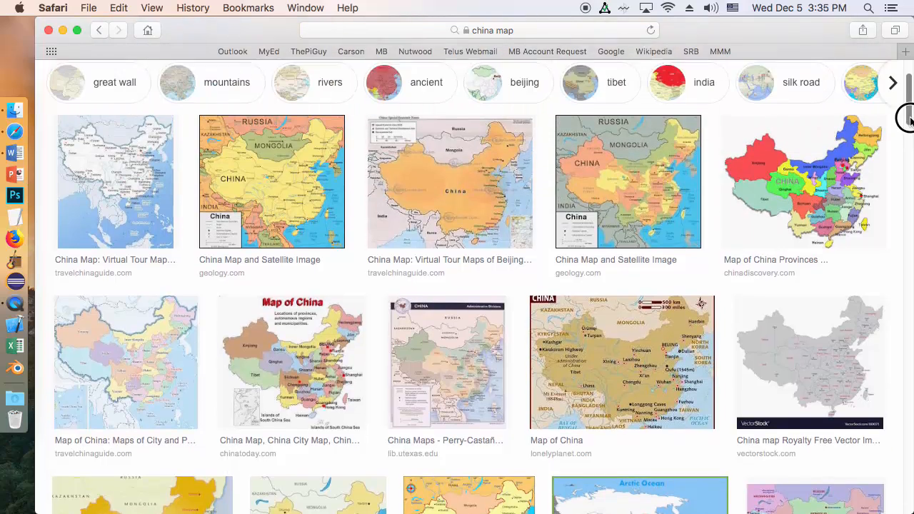
pyautogui.click(627, 177)
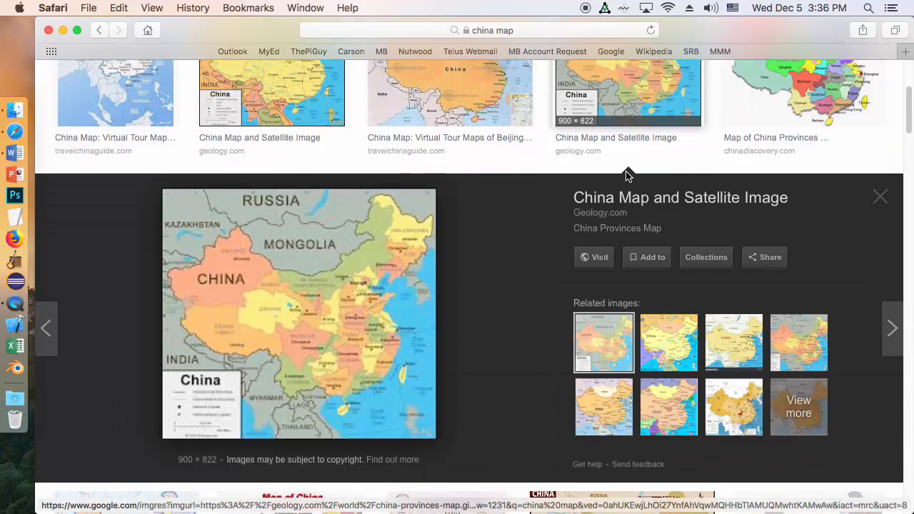
pyautogui.rightClick(338, 303)
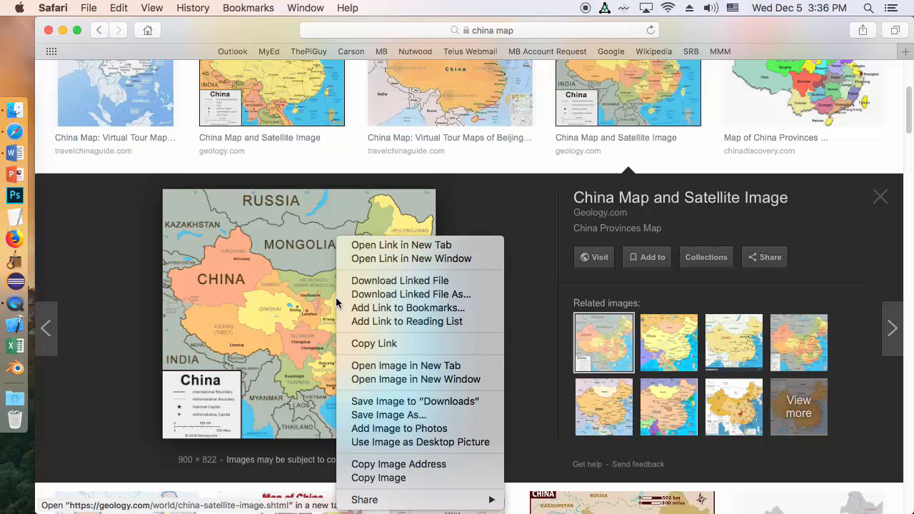
pyautogui.click(420, 479)
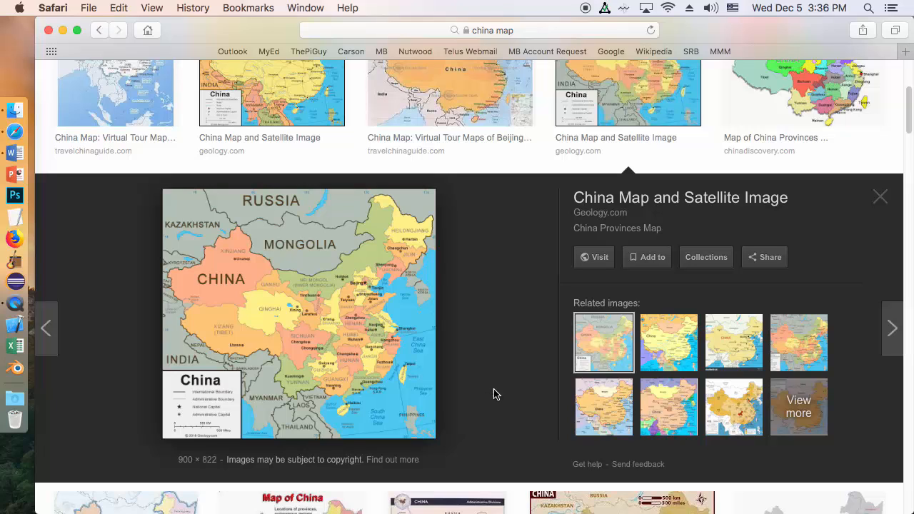
# Step: Switch to Word and paste the copied China map before "long flight to Beijing", viewing the page at 100%
pyautogui.click(15, 153)
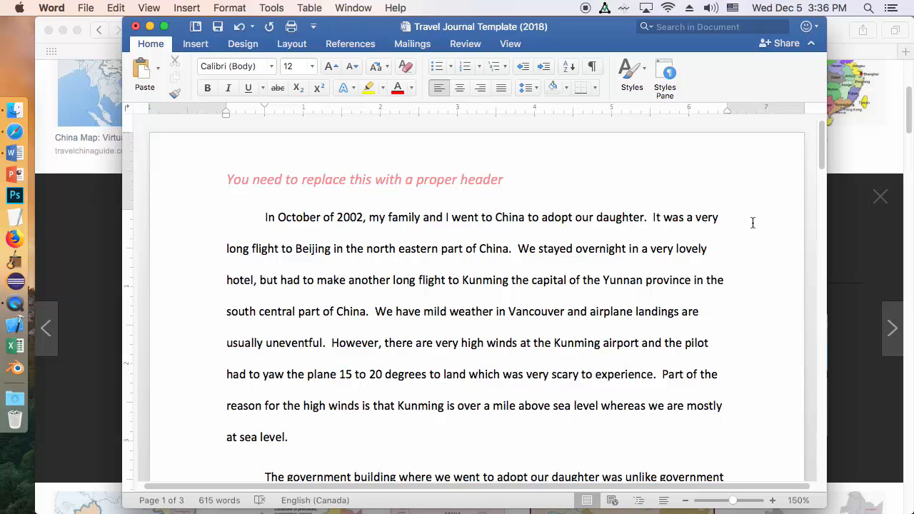
pyautogui.press('super+v')
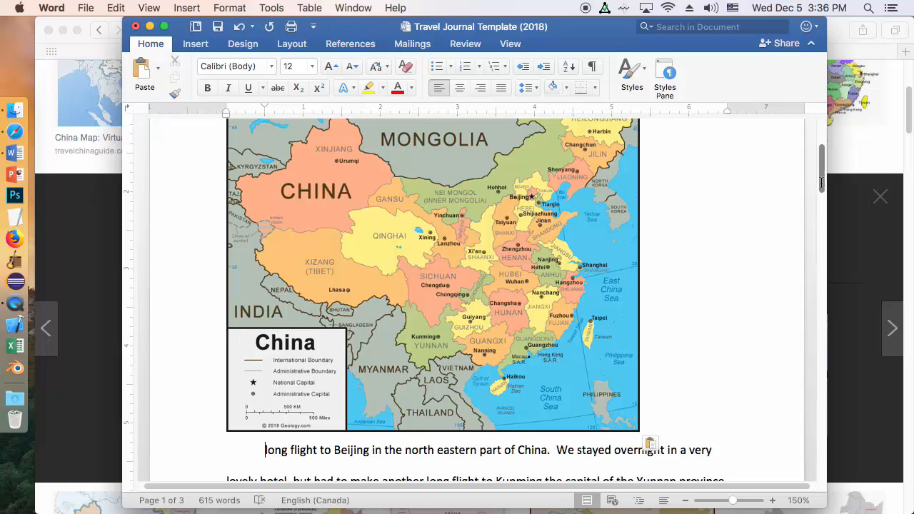
pyautogui.moveTo(822, 180)
pyautogui.mouseDown()
pyautogui.moveTo(819, 161)
pyautogui.moveTo(819, 179)
pyautogui.mouseUp()
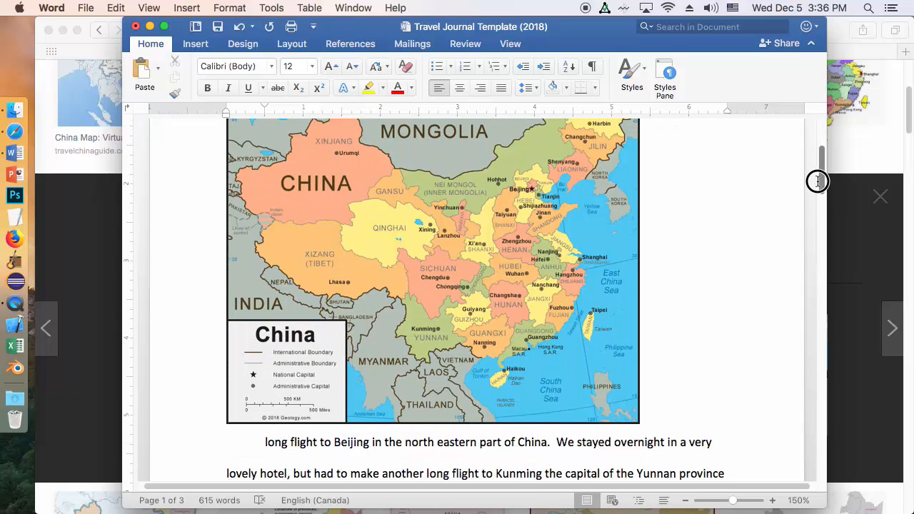
pyautogui.moveTo(731, 500); pyautogui.dragTo(729, 505)
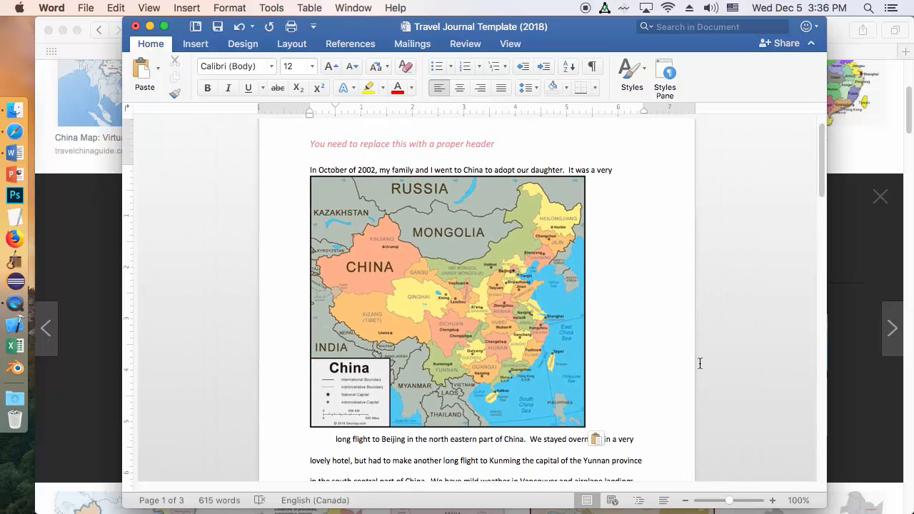
# Step: Shrink the China map proportionally to about 3.4 inches wide and set its text wrapping to Square
pyautogui.click(490, 243)
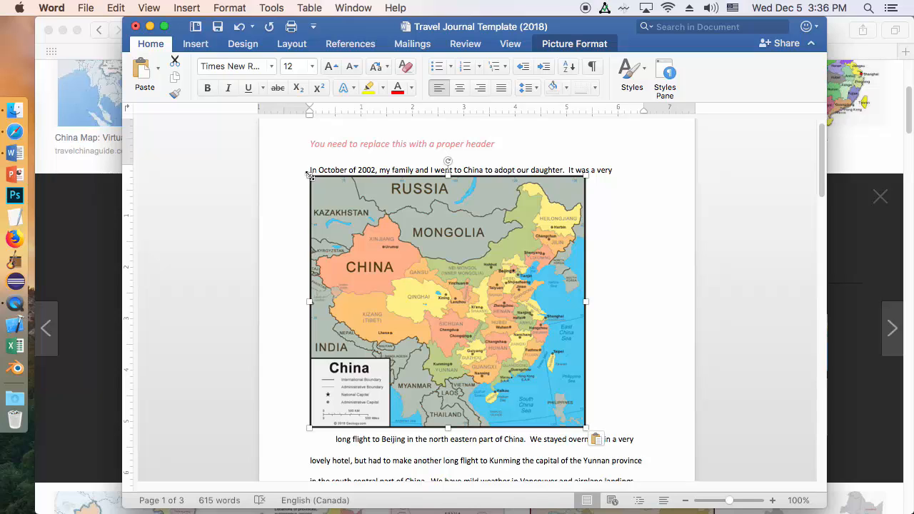
pyautogui.moveTo(310, 174); pyautogui.dragTo(413, 271)
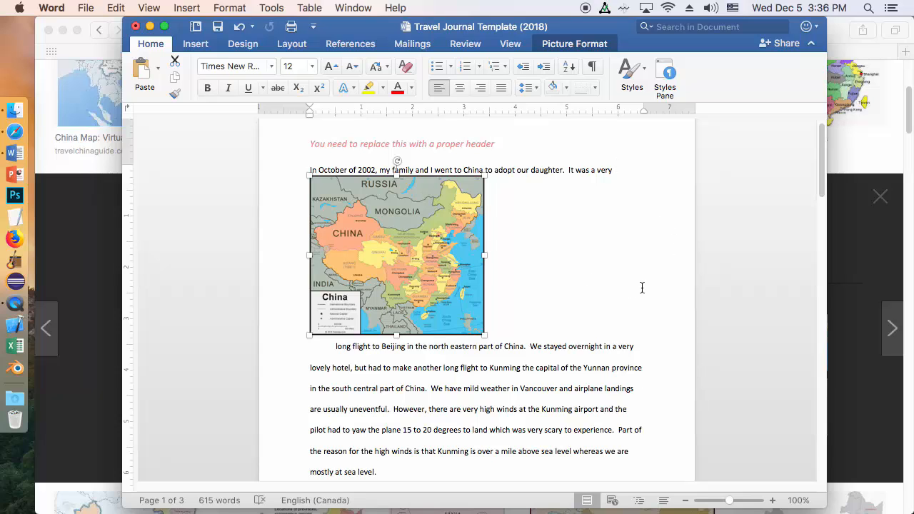
pyautogui.rightClick(440, 226)
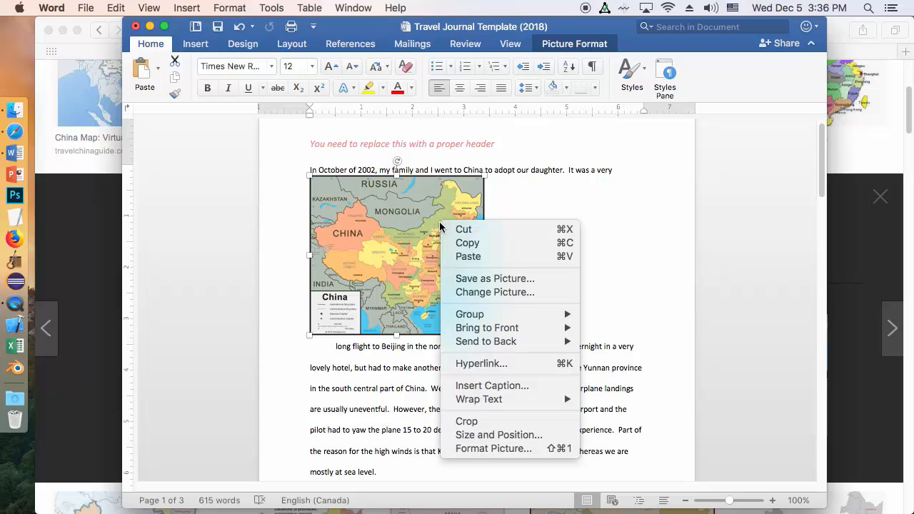
pyautogui.moveTo(482, 399)
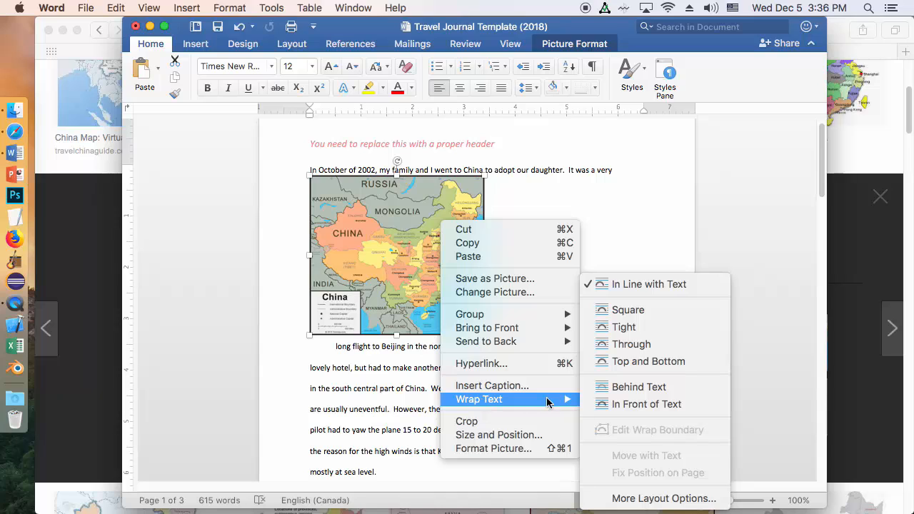
pyautogui.click(626, 313)
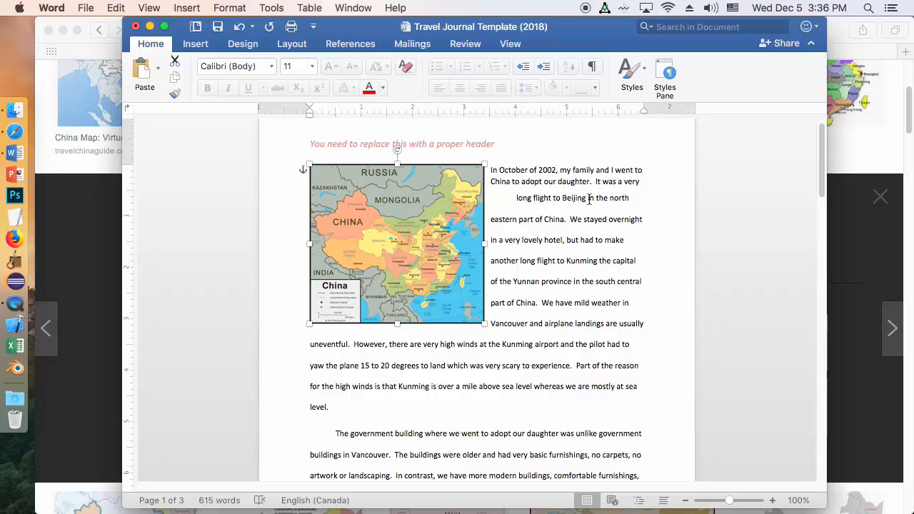
# Step: Remove the paragraph break before "long flight to Beijing" so the opening text forms one paragraph
pyautogui.click(518, 199)
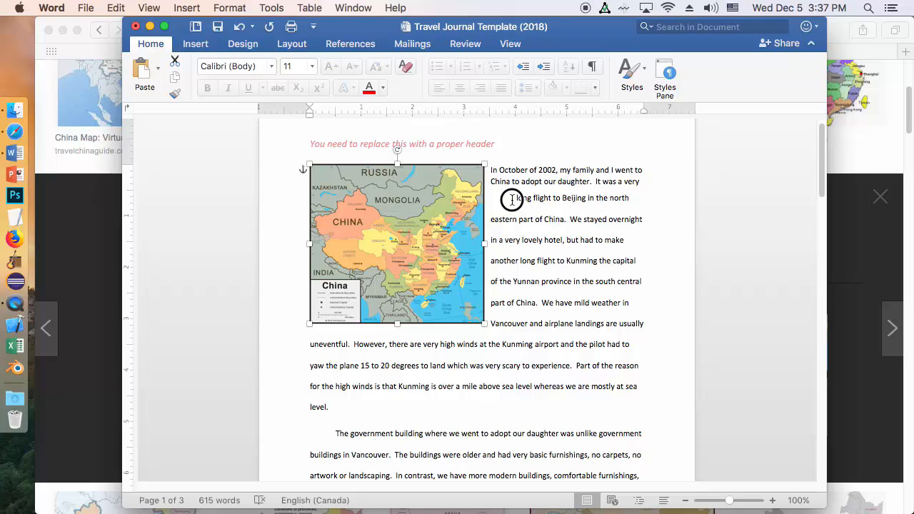
pyautogui.press('BackSpace')
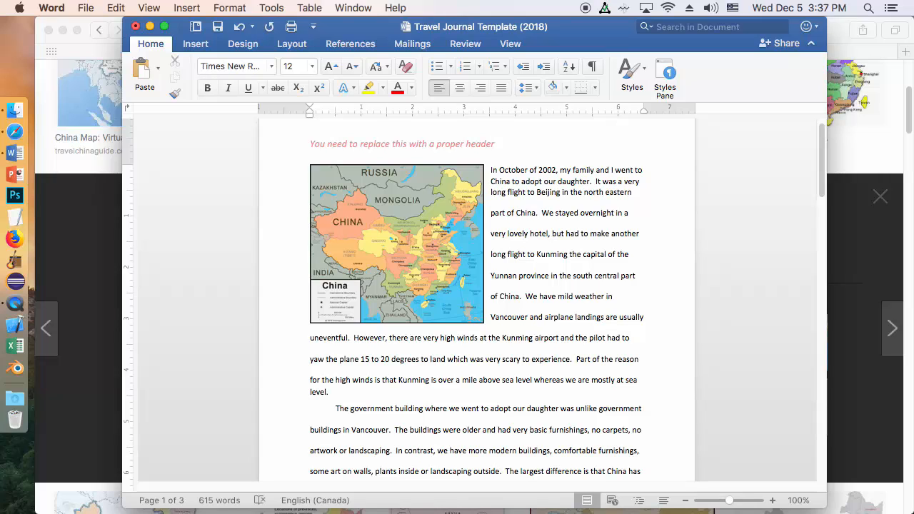
pyautogui.press('BackSpace')
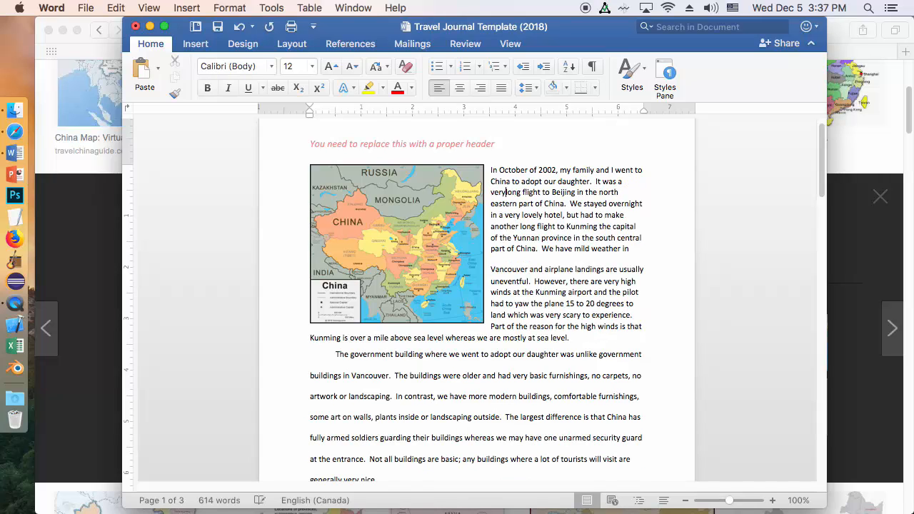
# Step: Set the opening paragraph beside the China map to double line spacing and justified alignment
pyautogui.moveTo(535, 208); pyautogui.dragTo(547, 294)
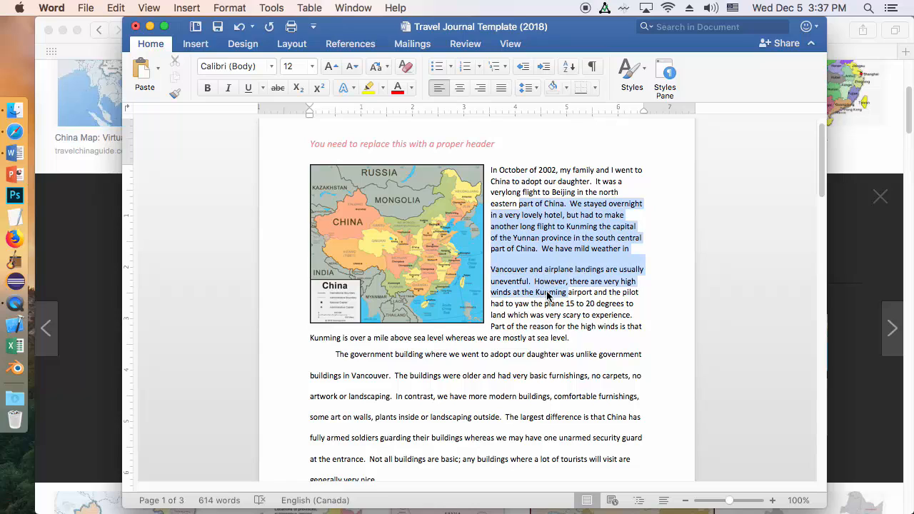
pyautogui.click(534, 87)
pyautogui.click(548, 160)
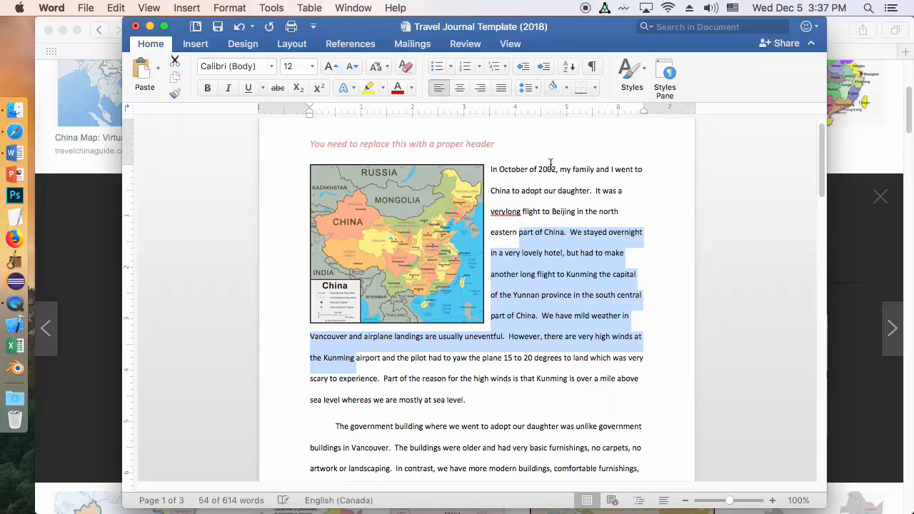
pyautogui.click(501, 87)
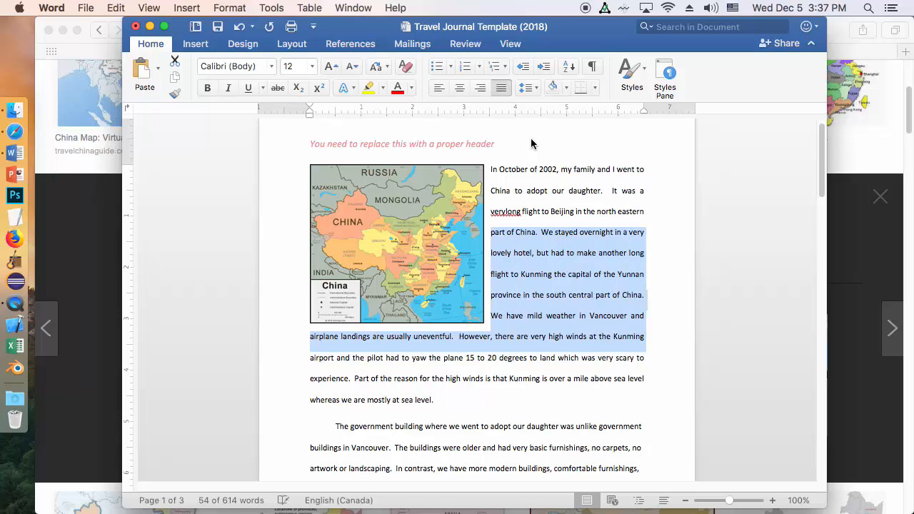
# Step: Restore the missing space between "very" and "long" and indent the opening paragraph's first line by about 0.5 inch
pyautogui.click(652, 210)
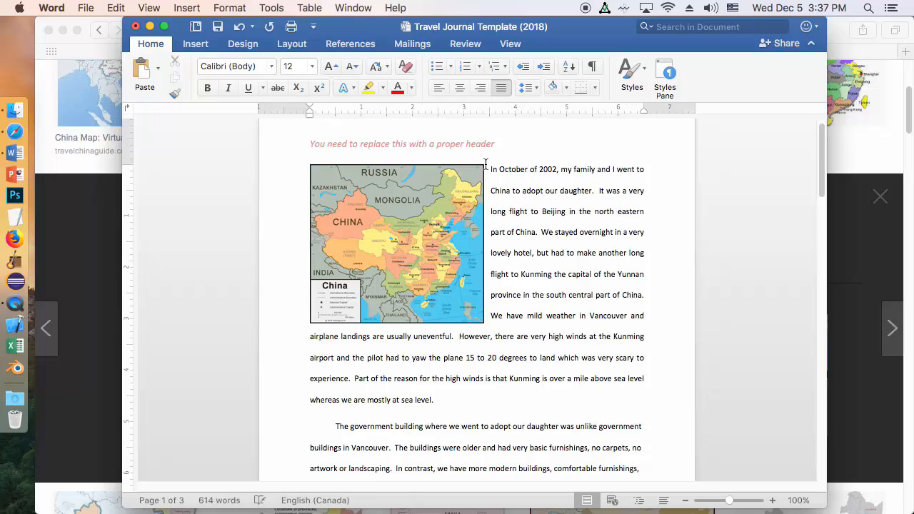
pyautogui.moveTo(499, 169); pyautogui.dragTo(650, 360)
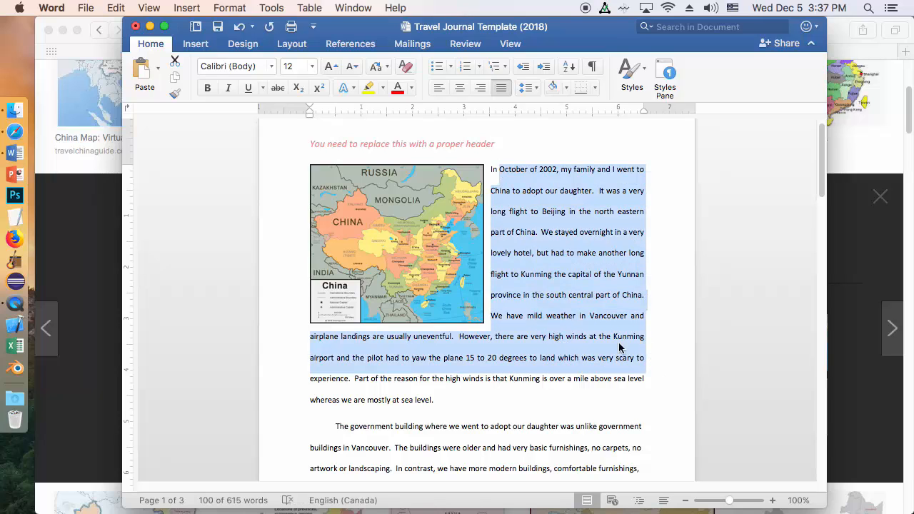
pyautogui.moveTo(310, 106); pyautogui.dragTo(336, 112)
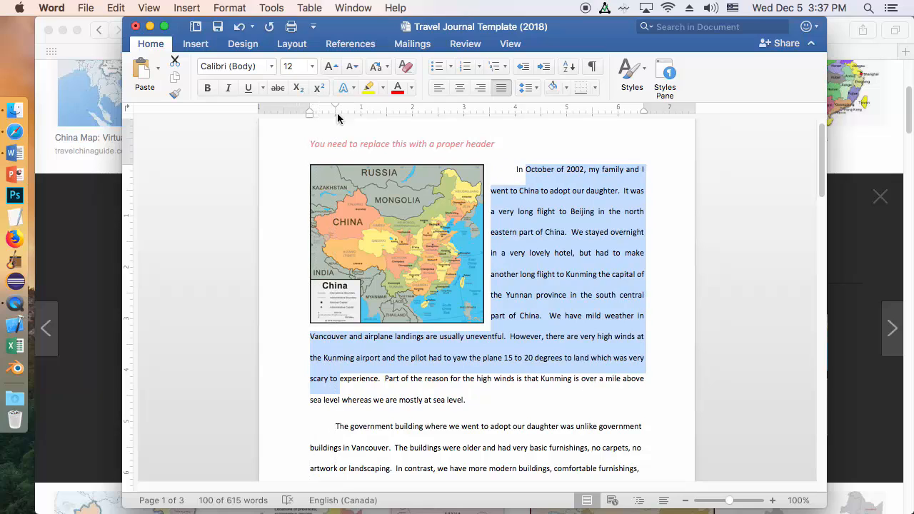
pyautogui.click(600, 252)
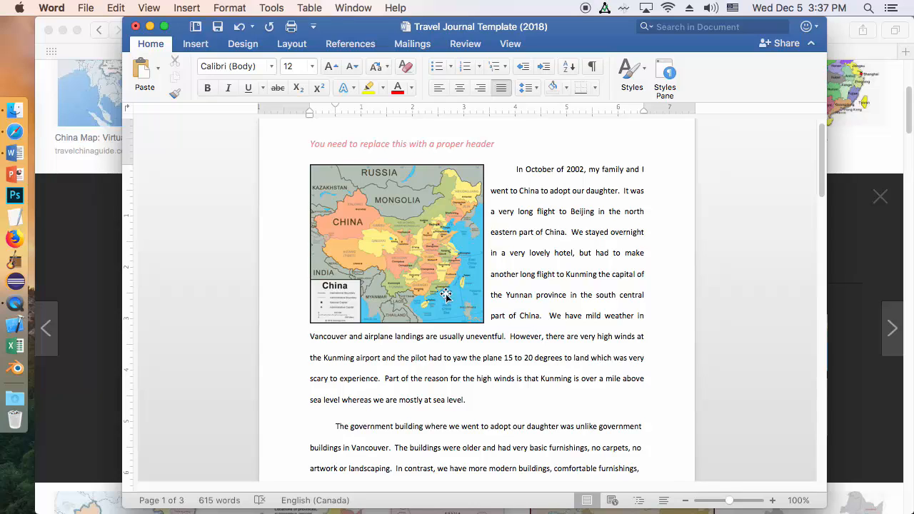
# Step: Move the China map to the middle of the opening paragraph and back to near the page's left margin
pyautogui.moveTo(399, 230); pyautogui.dragTo(482, 230)
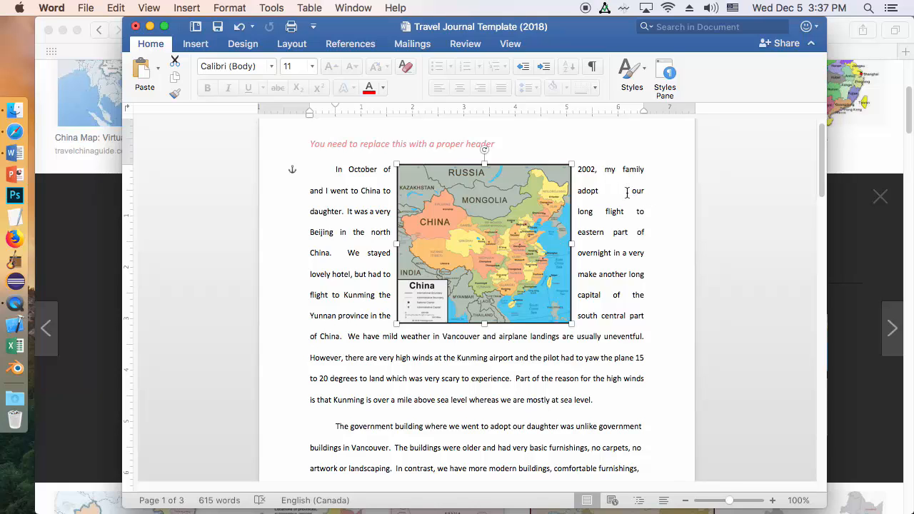
pyautogui.moveTo(479, 223); pyautogui.dragTo(403, 222)
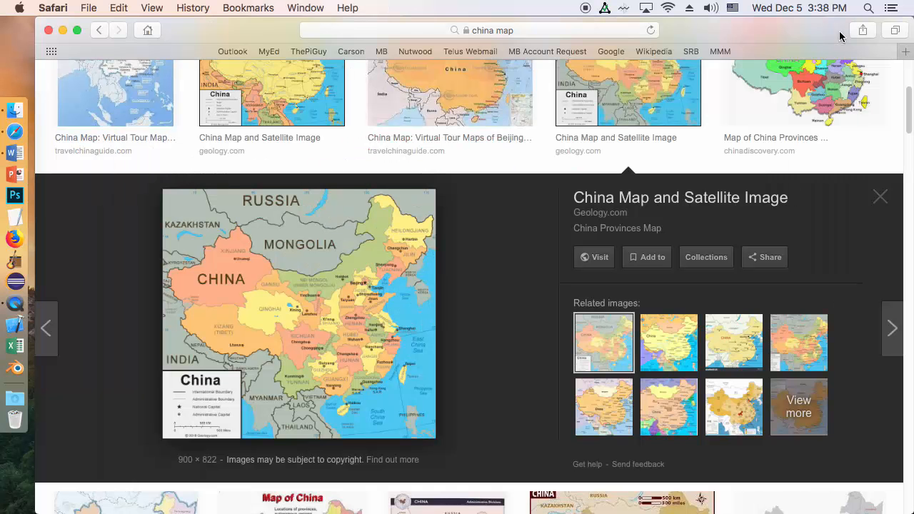
# Step: Switch to Safari, close the map preview and search Google Images for "china flag"
pyautogui.click(843, 40)
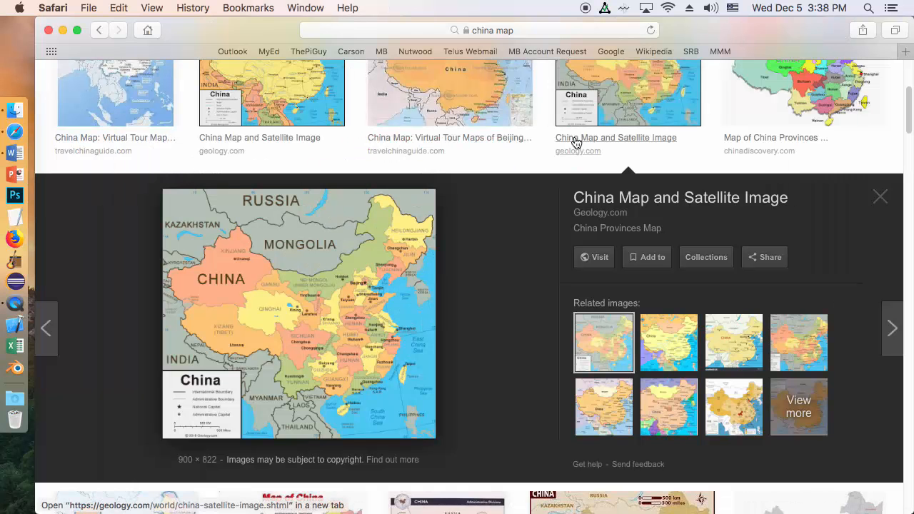
pyautogui.click(880, 200)
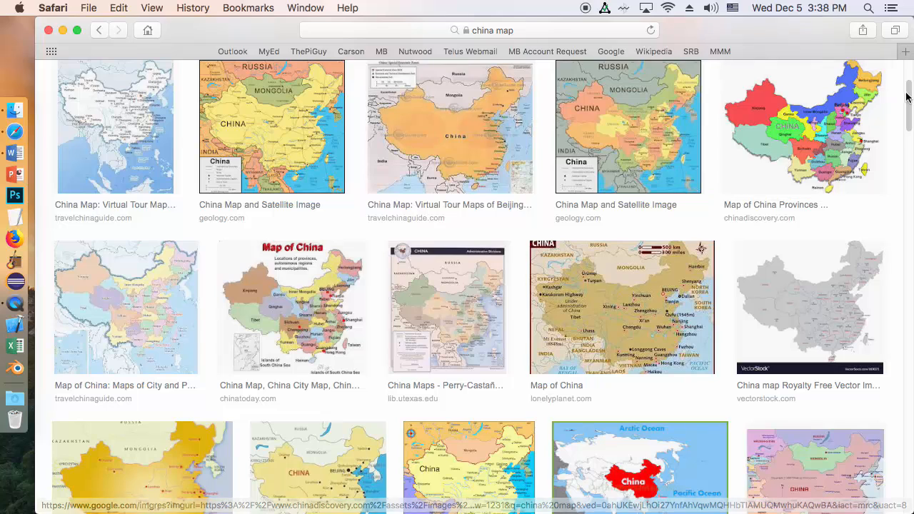
pyautogui.moveTo(909, 107); pyautogui.dragTo(907, 79)
pyautogui.click(252, 95)
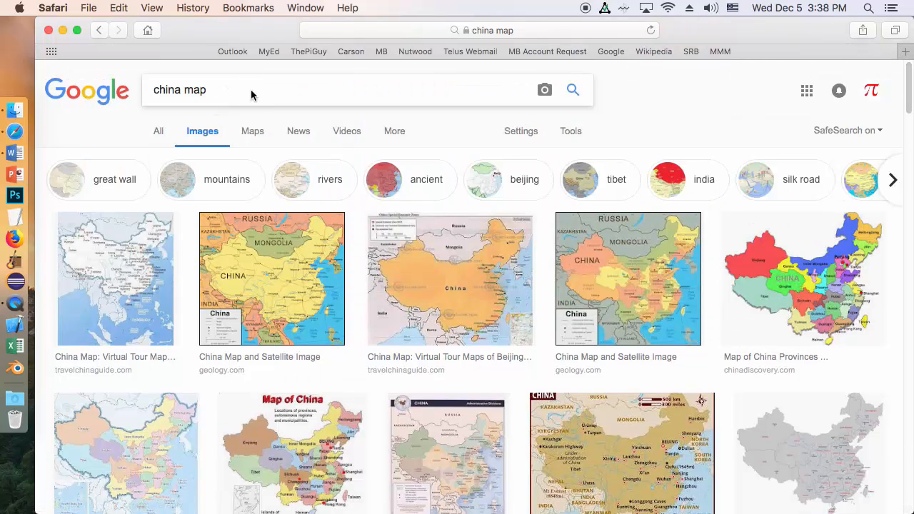
pyautogui.press('BackSpace')
pyautogui.press('BackSpace')
pyautogui.press('BackSpace')
pyautogui.write('flag')
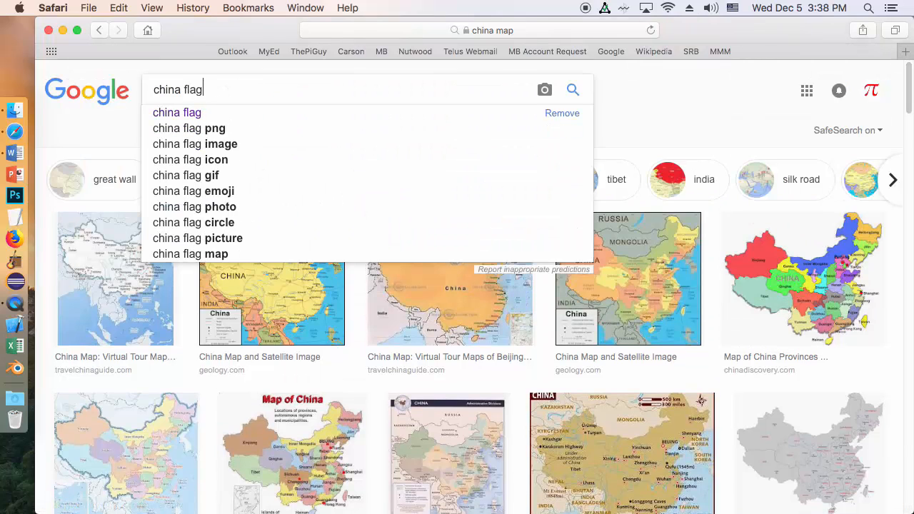
pyautogui.press('Return')
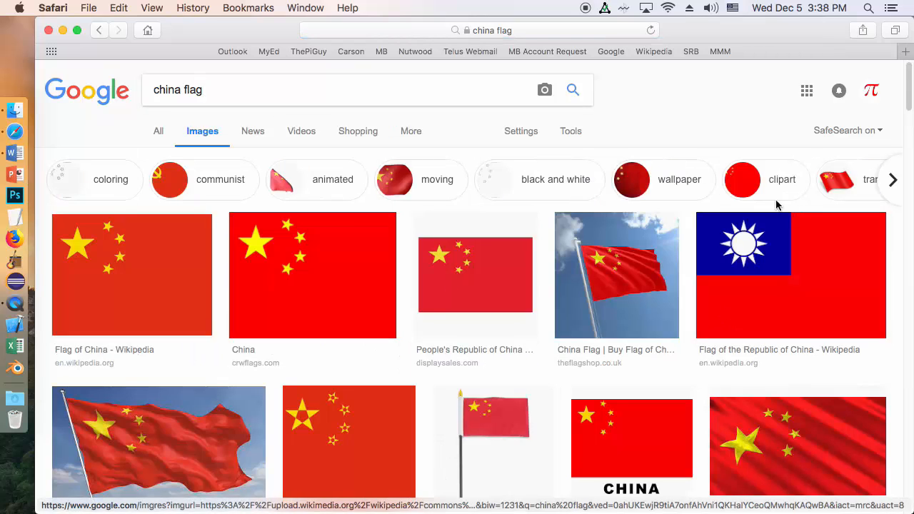
# Step: Open the preview of Shutterstock's waving China flag against a blue sky and copy the image
pyautogui.scroll(-5, 891, 133)
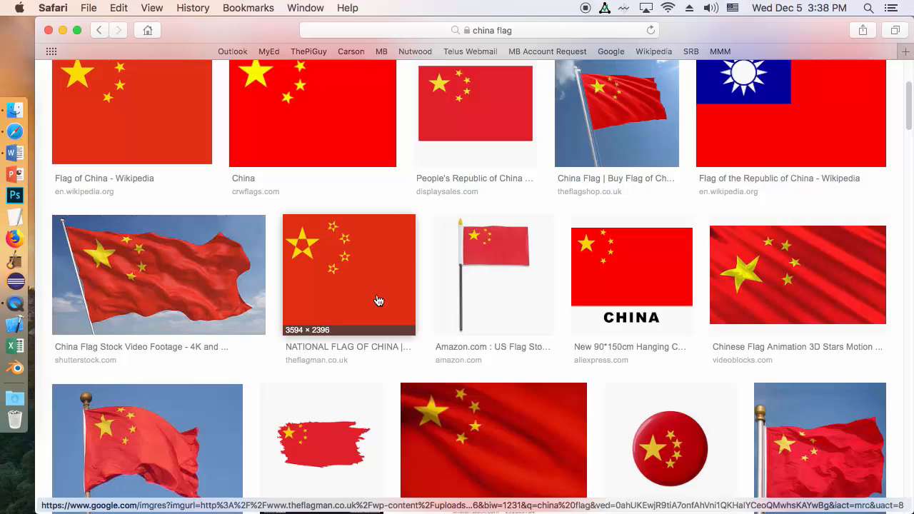
pyautogui.click(158, 284)
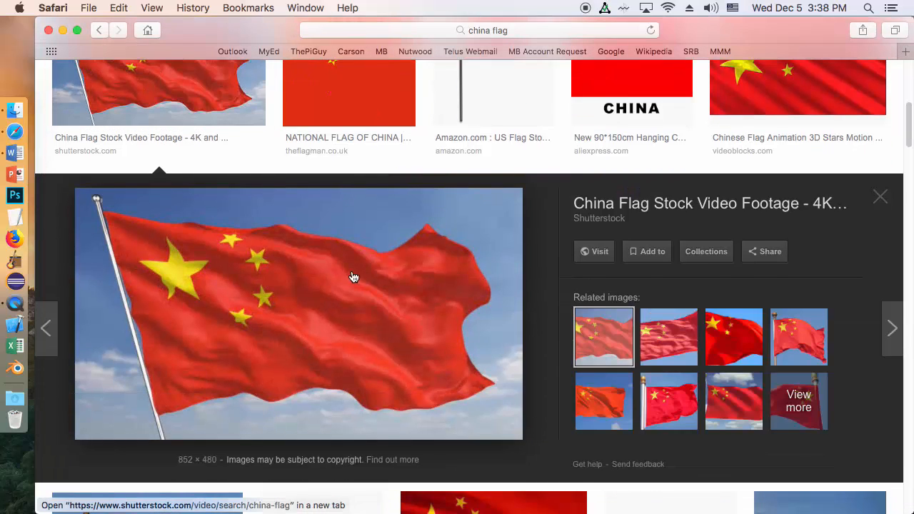
pyautogui.rightClick(352, 276)
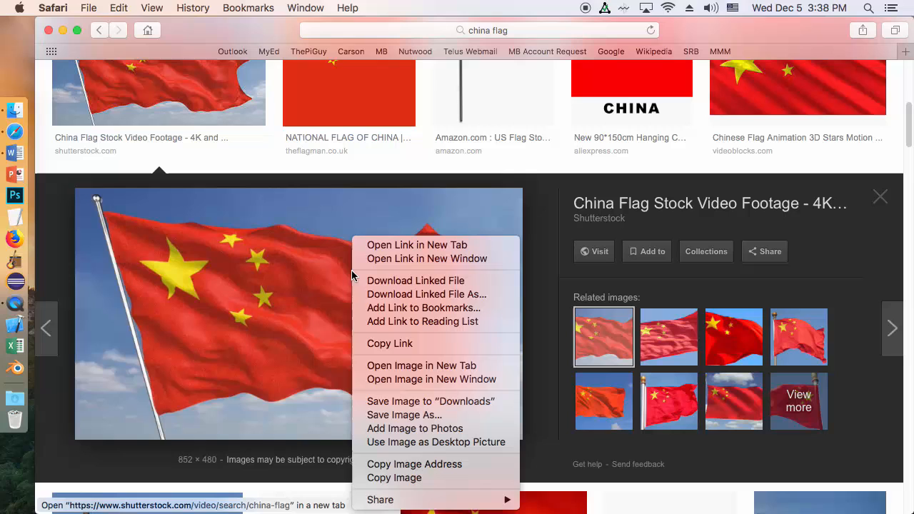
pyautogui.click(437, 483)
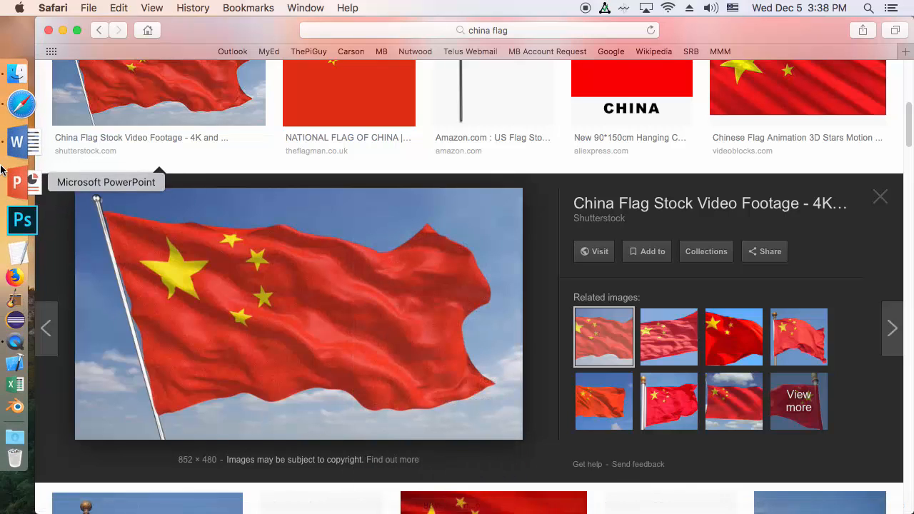
# Step: Switch to Word and paste the copied China flag after "there are very high winds at" in the opening paragraph
pyautogui.click(17, 153)
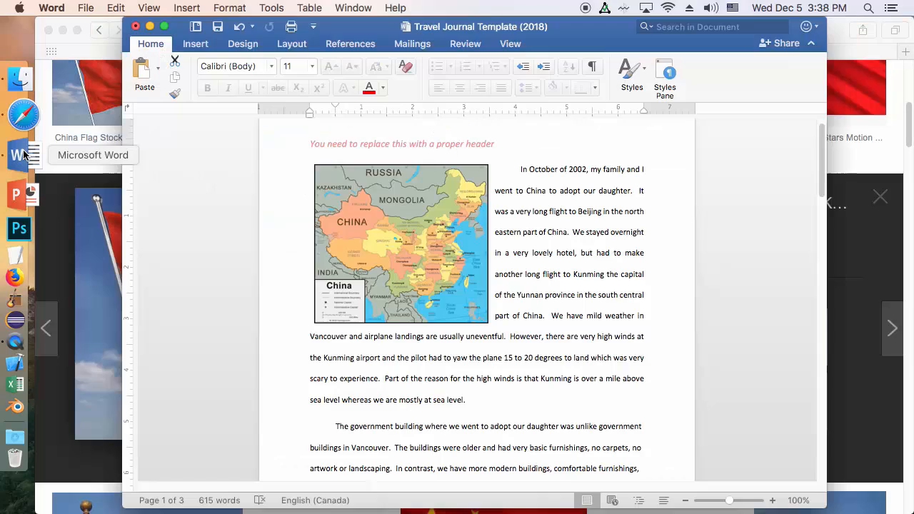
pyautogui.click(651, 340)
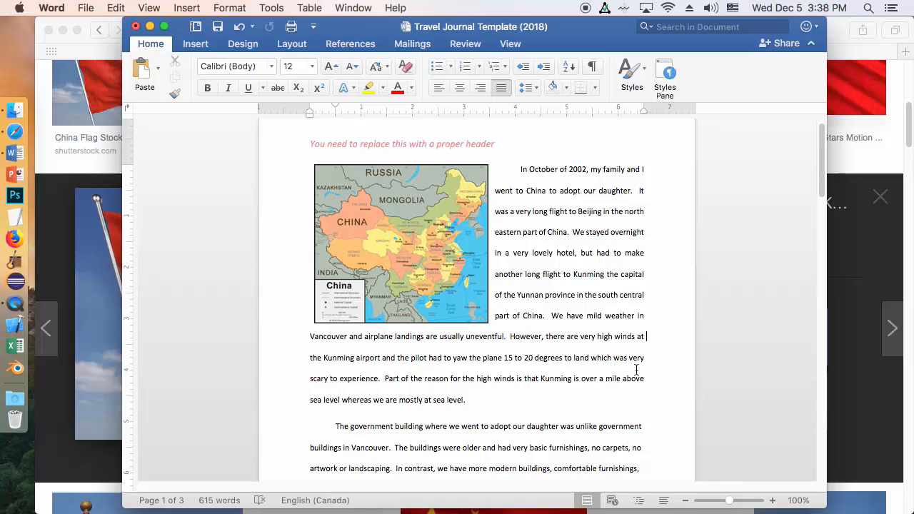
pyautogui.rightClick(645, 338)
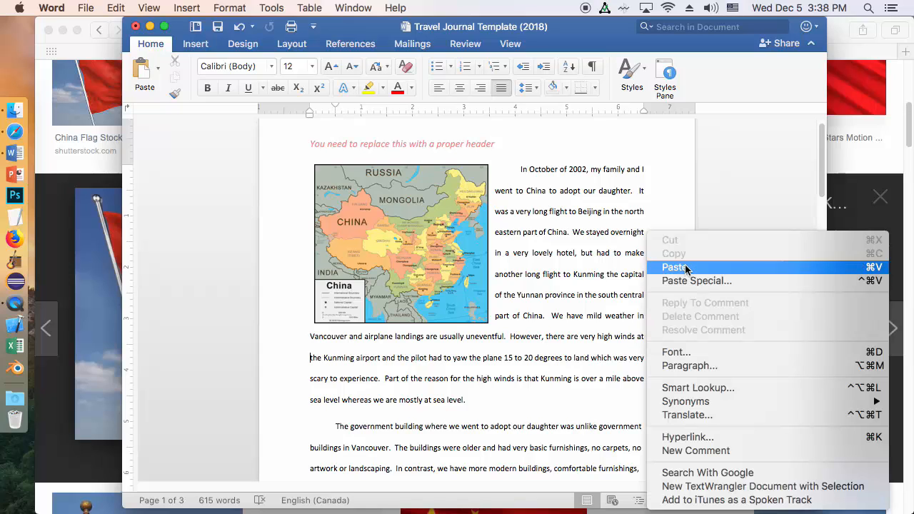
pyautogui.click(684, 267)
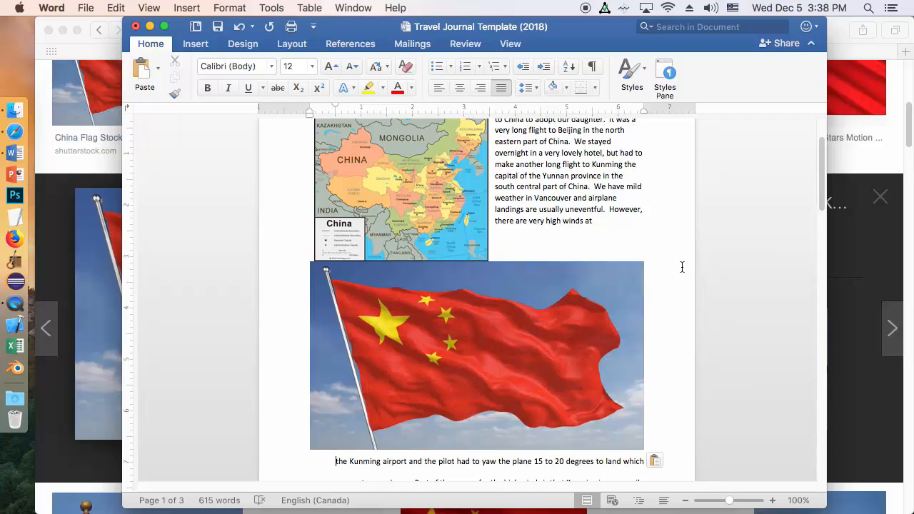
# Step: Set the text wrapping of the China flag picture to Square
pyautogui.click(536, 337)
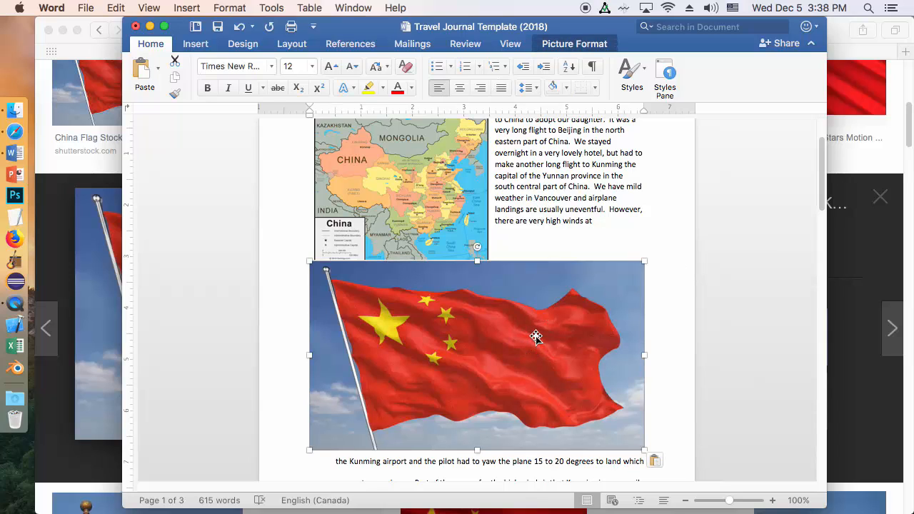
pyautogui.rightClick(537, 339)
pyautogui.moveTo(586, 450)
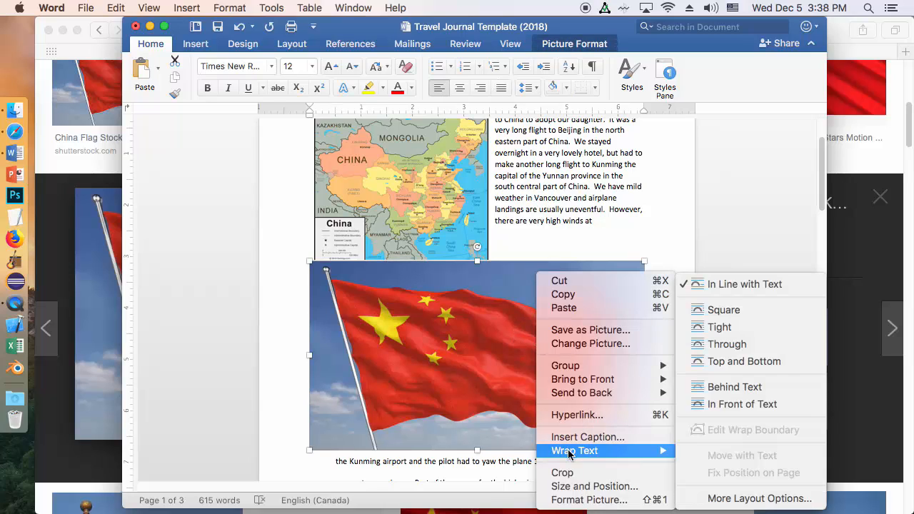
pyautogui.click(732, 307)
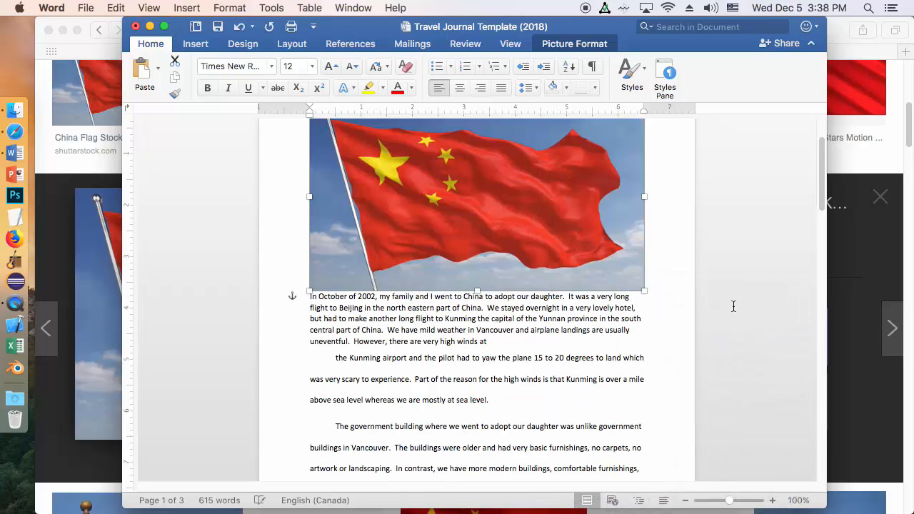
# Step: Shrink the China flag proportionally to about 3.5 inches wide and place it below the map at the page's right margin
pyautogui.moveTo(309, 292); pyautogui.dragTo(496, 202)
pyautogui.moveTo(572, 163); pyautogui.dragTo(577, 323)
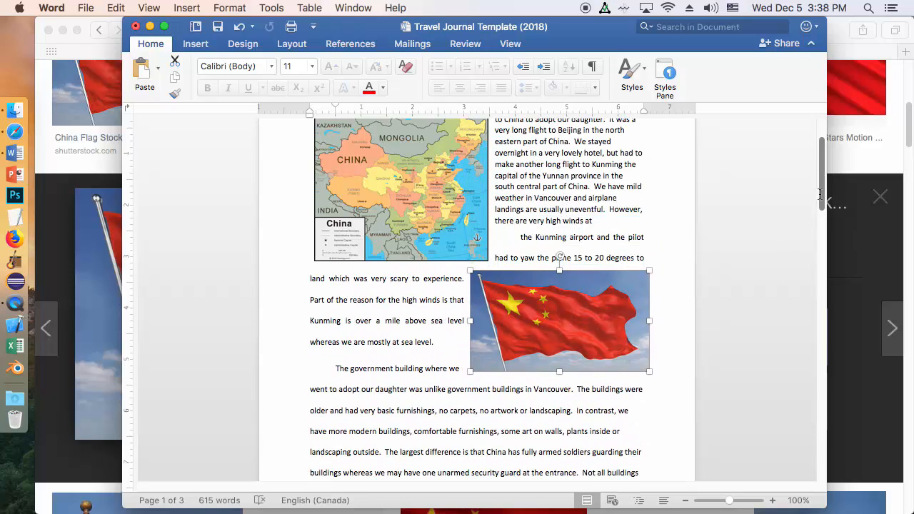
pyautogui.moveTo(825, 192); pyautogui.dragTo(824, 170)
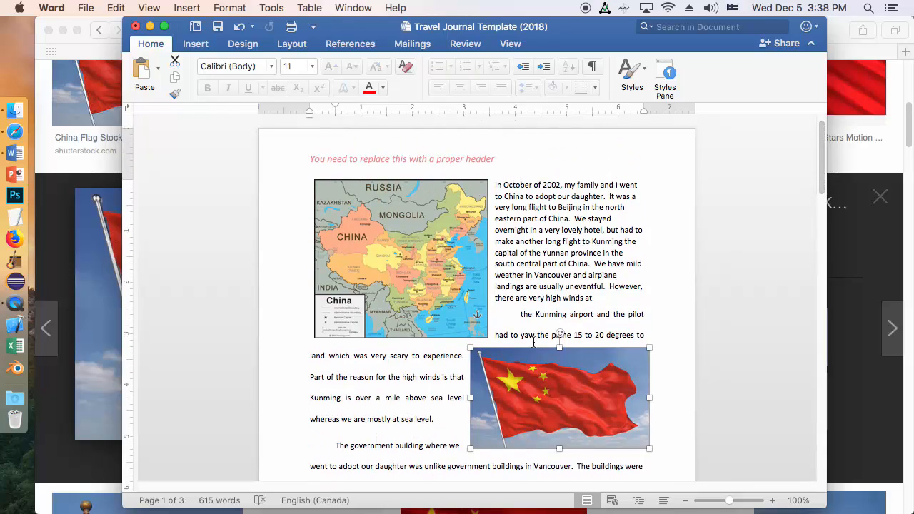
pyautogui.click(518, 313)
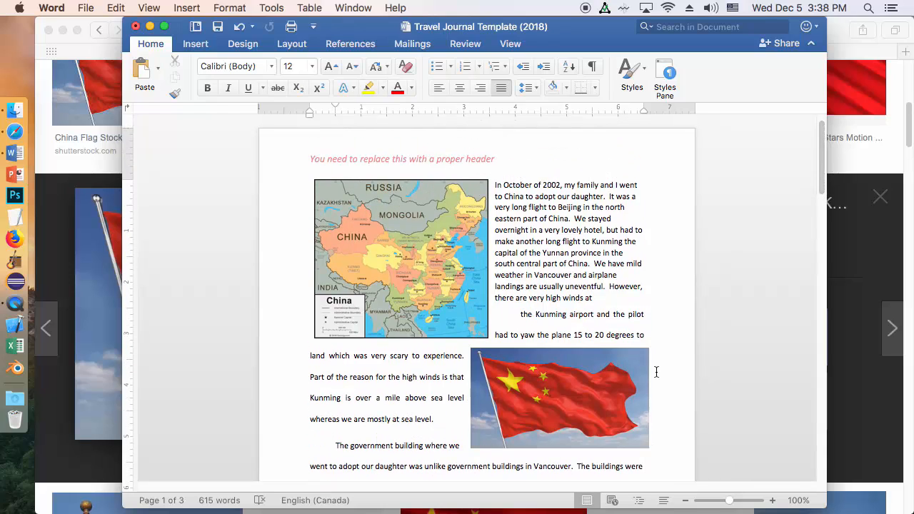